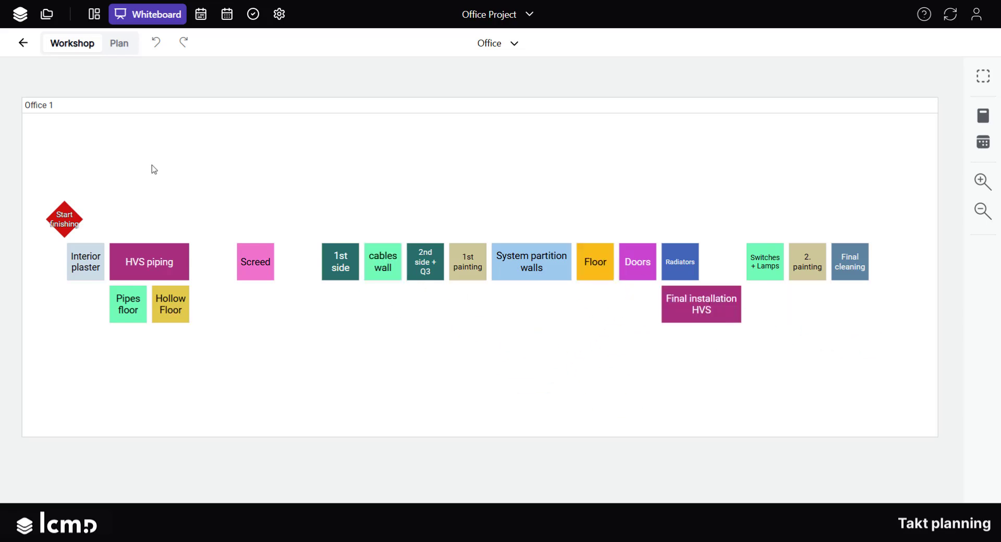
Switch the whiteboard to plan mode and extend the Hollow Floor process's duration to span two grid columns
click(119, 43)
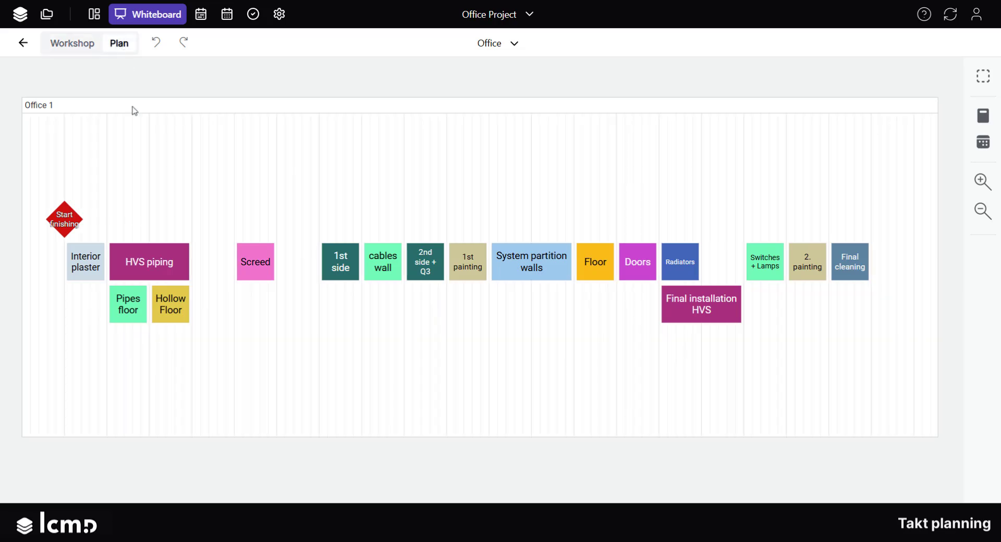
click(168, 315)
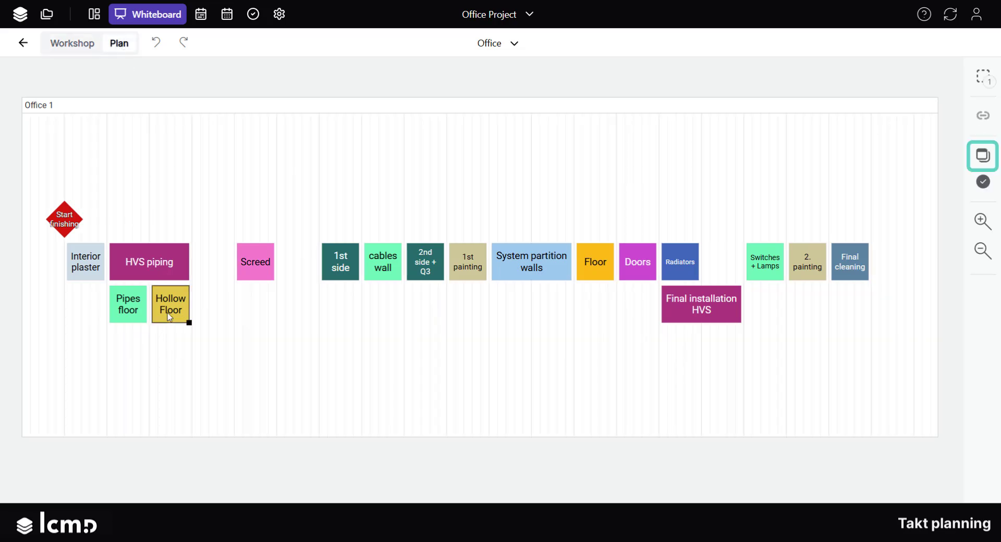
click(974, 153)
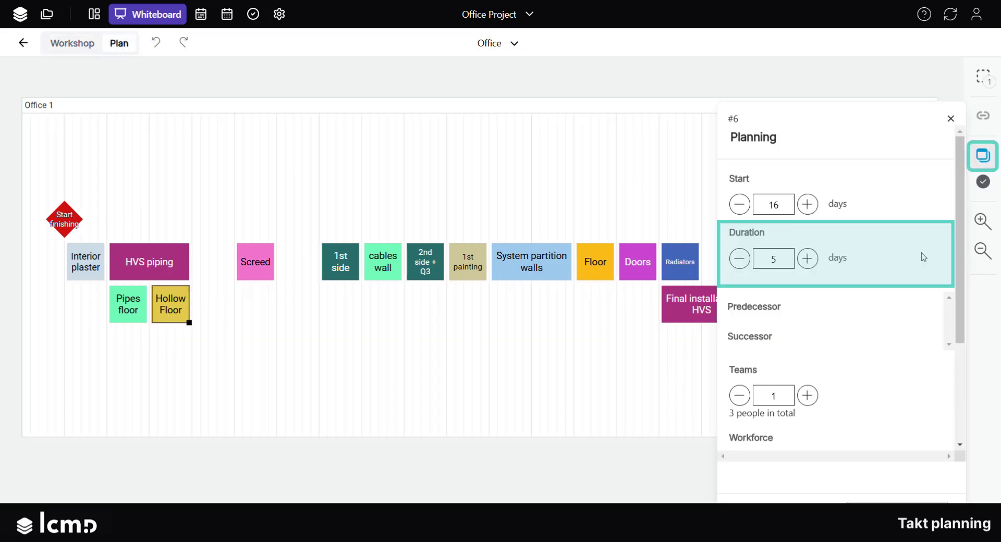
click(807, 258)
click(808, 258)
click(808, 258)
click(717, 208)
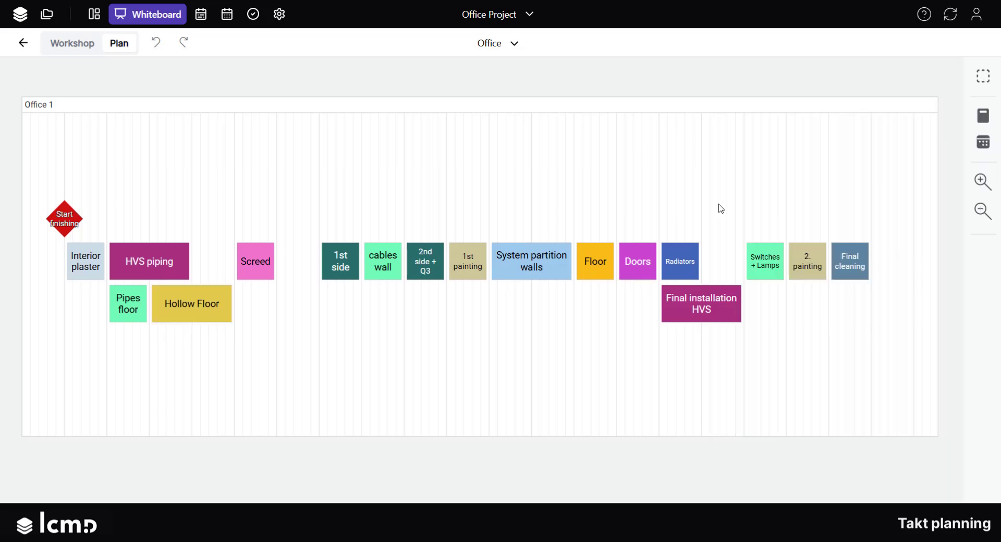
Set the Final cleaning process's workforce to 5
click(851, 263)
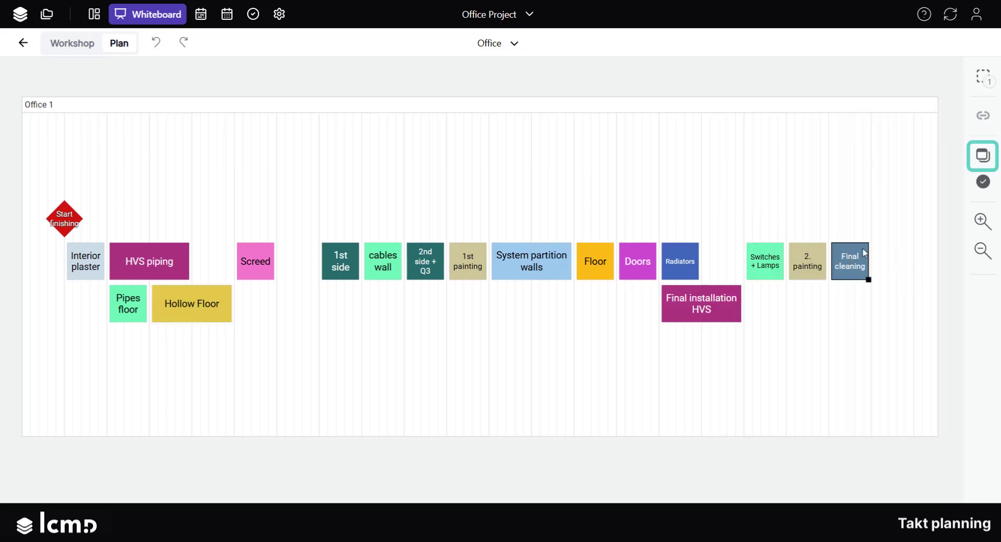
click(983, 155)
click(807, 311)
click(807, 312)
click(808, 312)
click(807, 312)
click(807, 312)
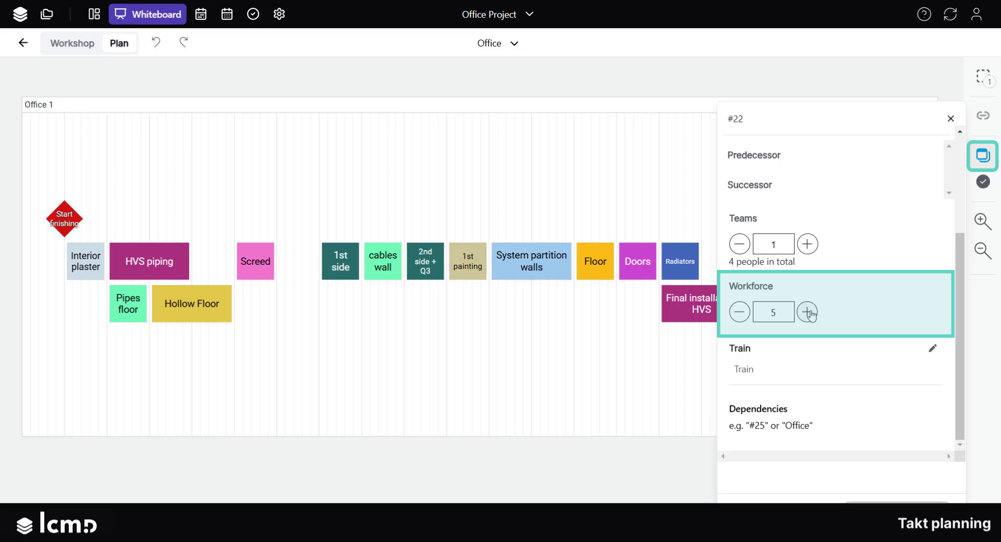
Rename the first task of the Final cleaning process to Window cleaning
click(984, 181)
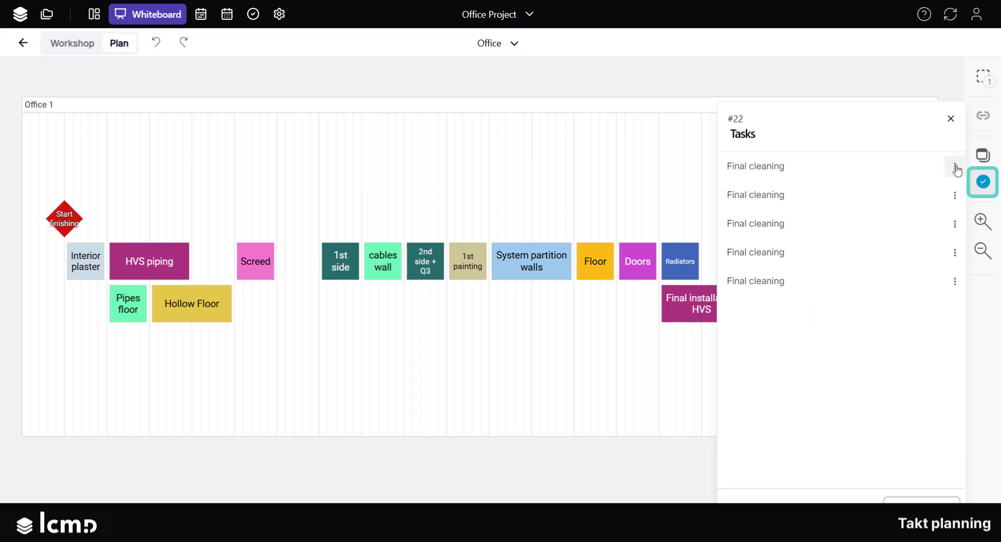
click(955, 167)
click(935, 191)
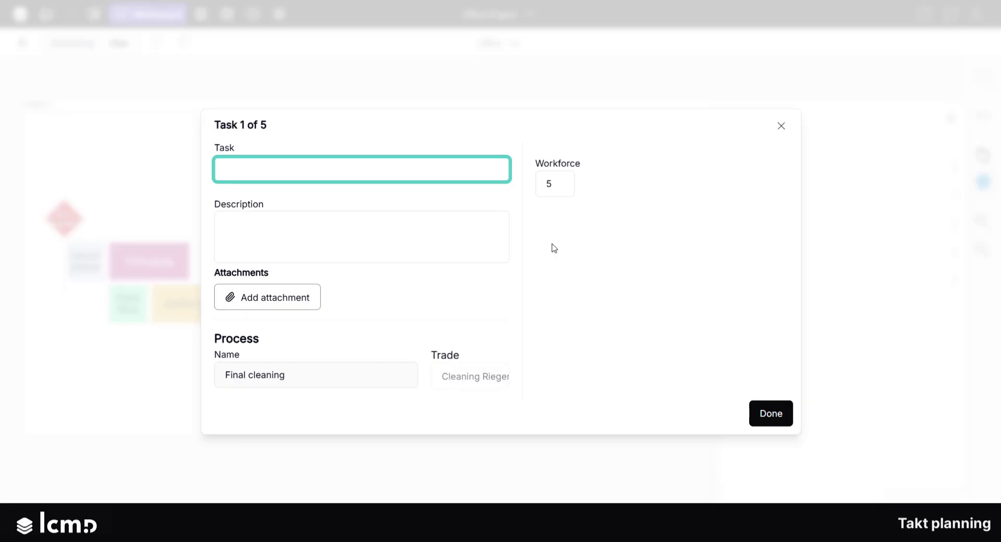
text(Window cleaning)
click(770, 414)
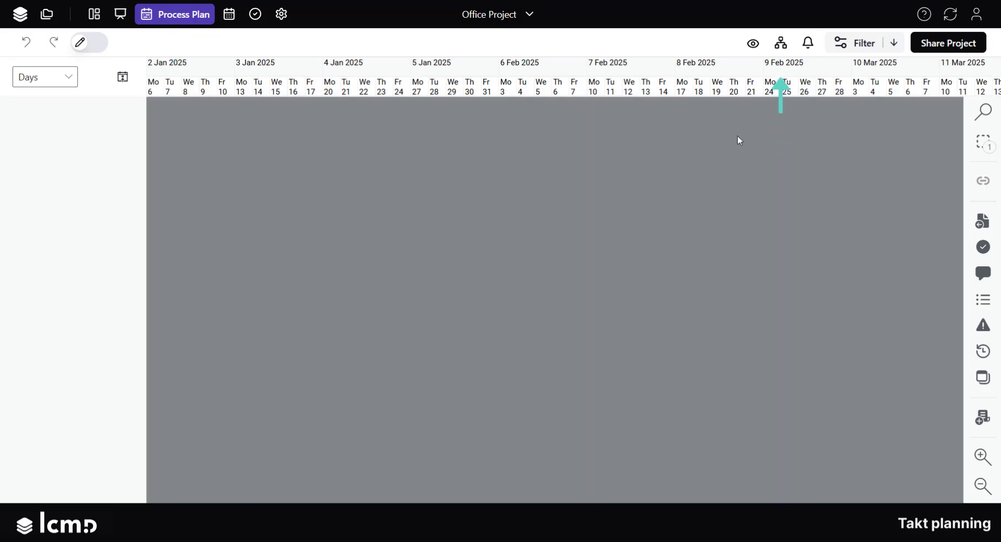
Attach the Office 3 GPA to the Office 3 area on the ground floor in the process plan
click(785, 45)
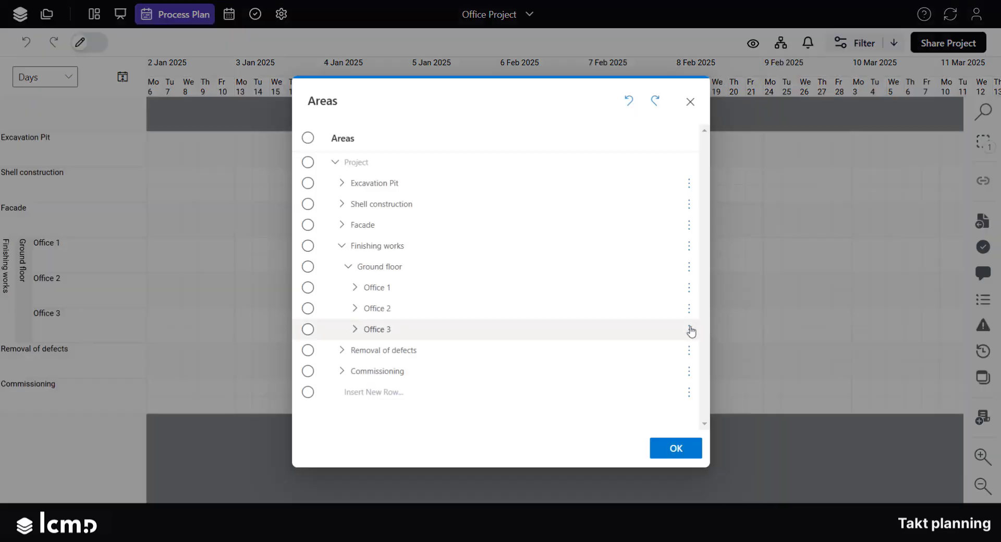
click(688, 330)
click(762, 245)
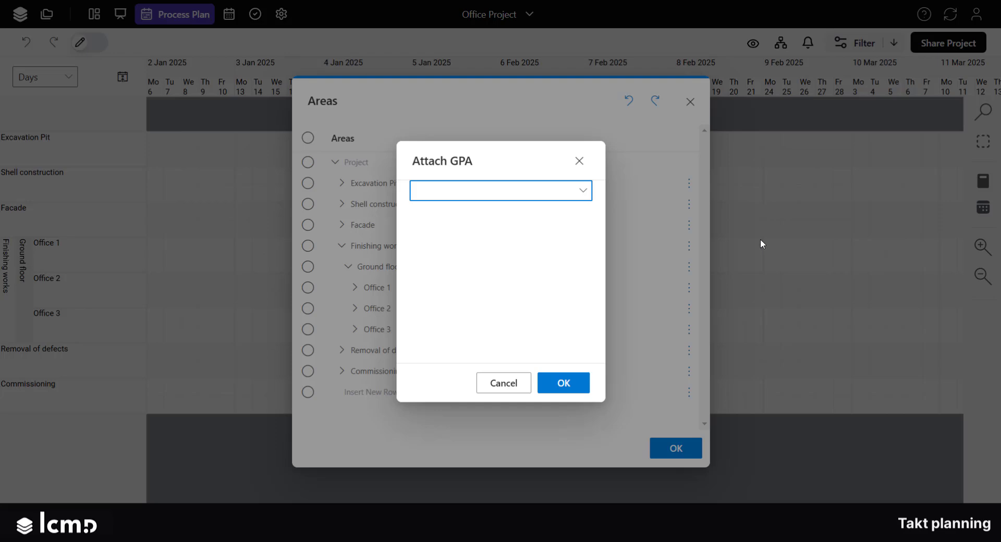
click(582, 192)
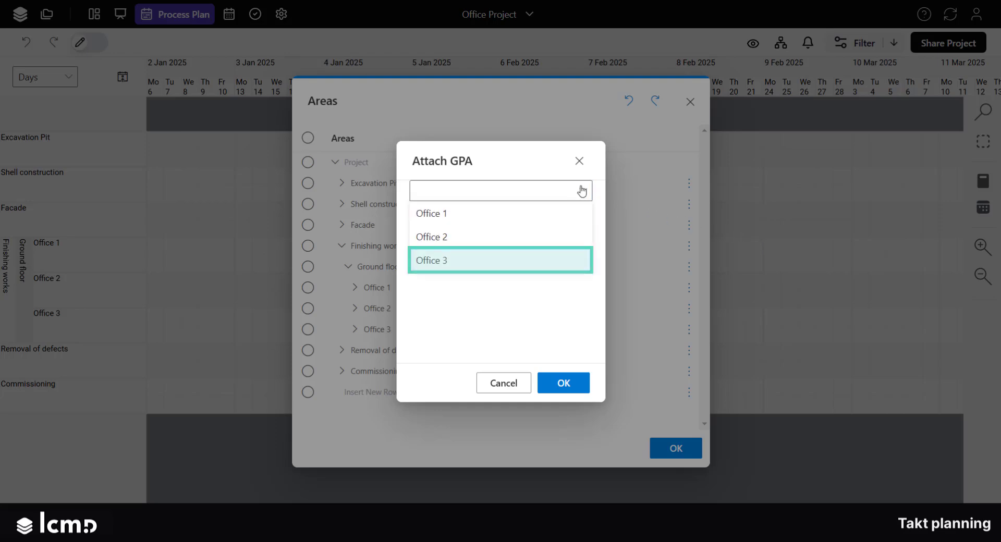
click(556, 260)
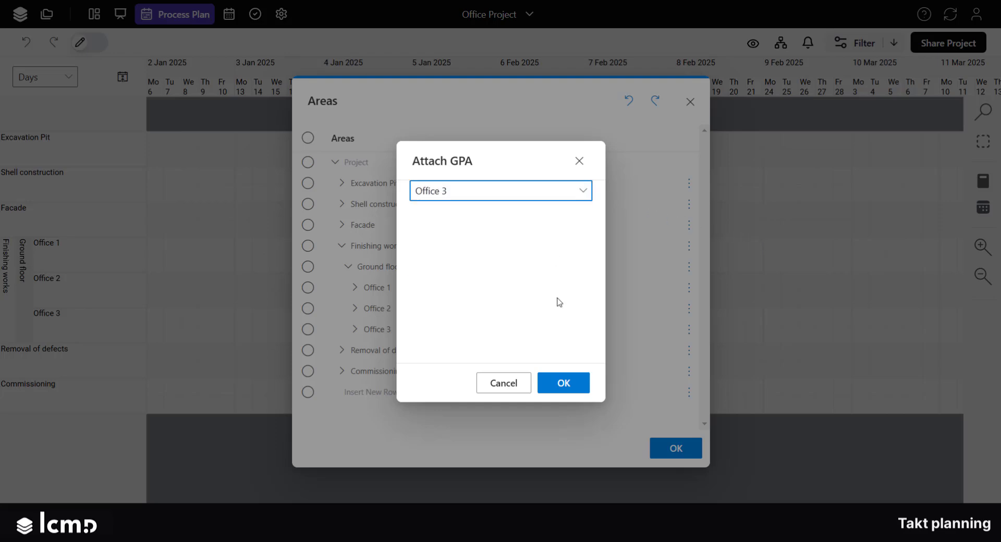
click(564, 385)
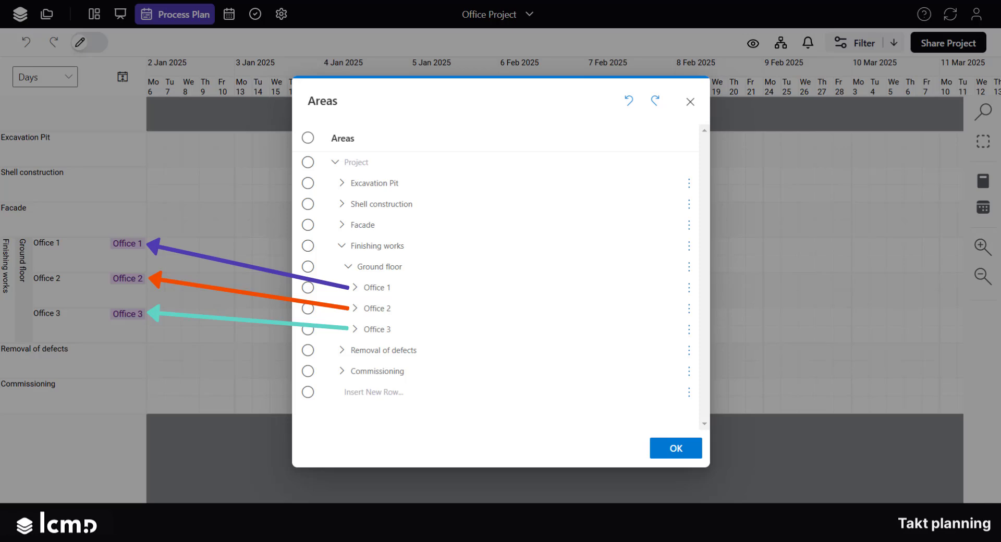
Duplicate the Ground floor area once with its offices and rename the copy First floor
click(689, 266)
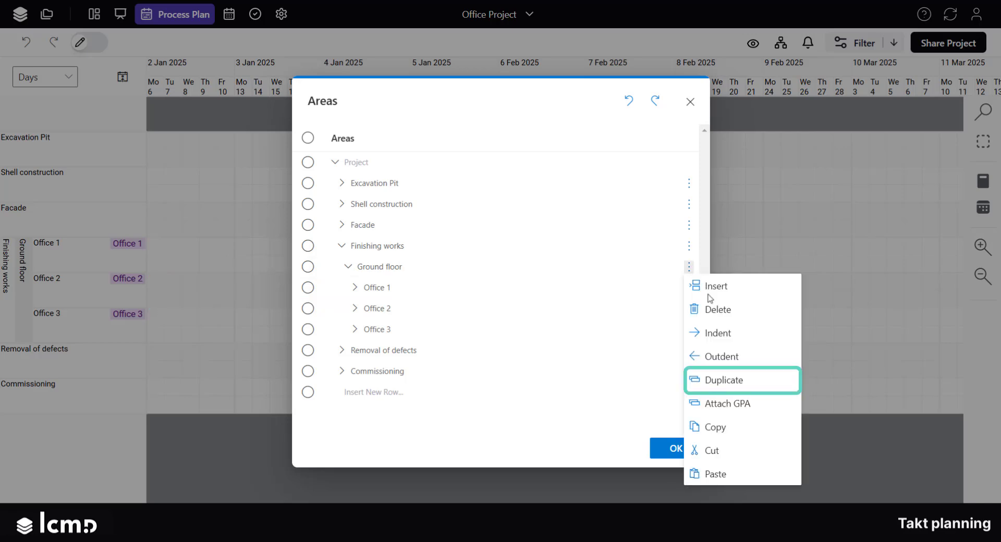
click(756, 376)
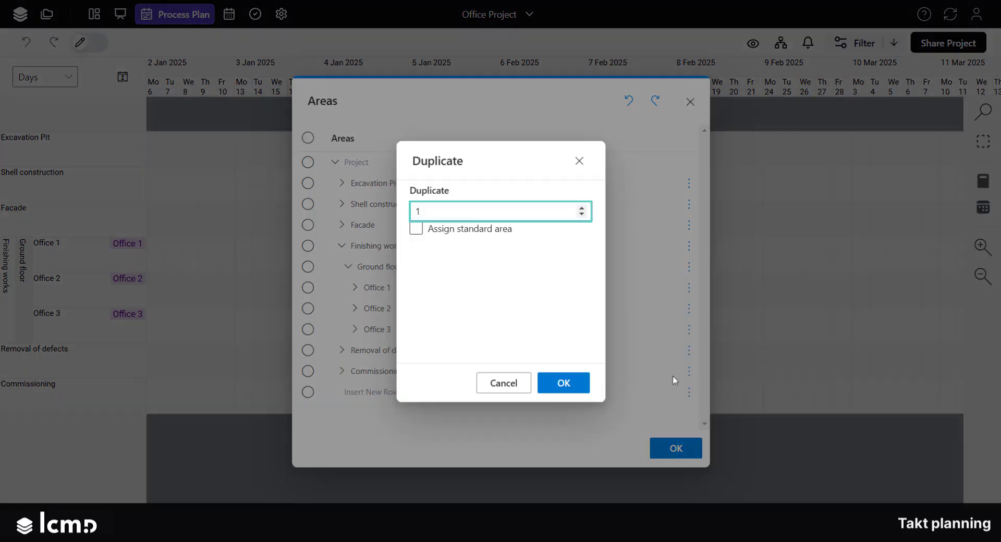
click(563, 383)
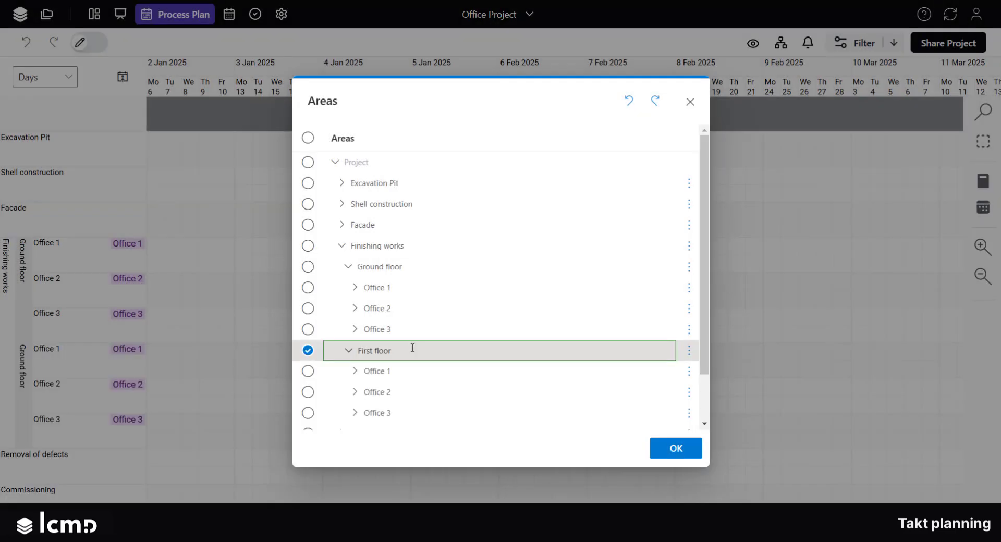
key(Return)
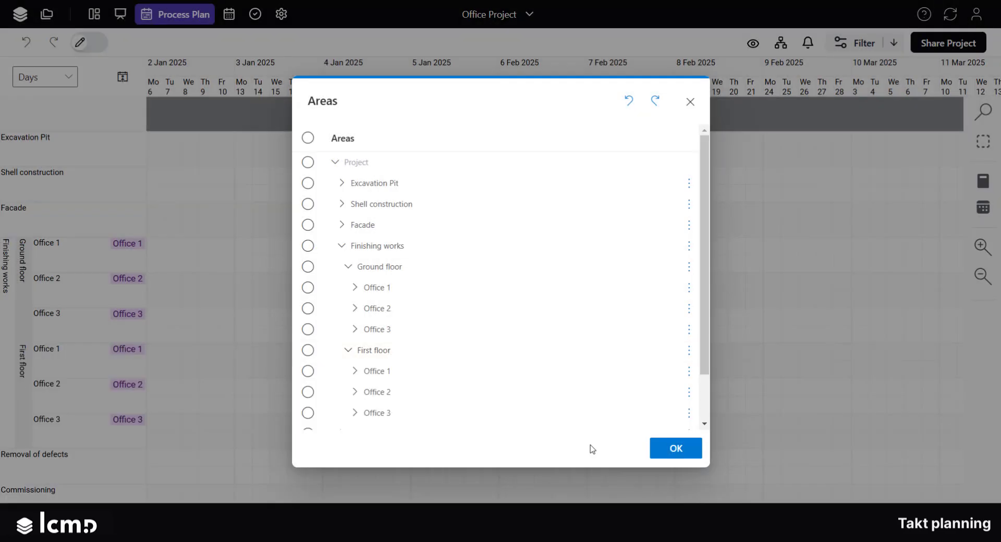
click(668, 458)
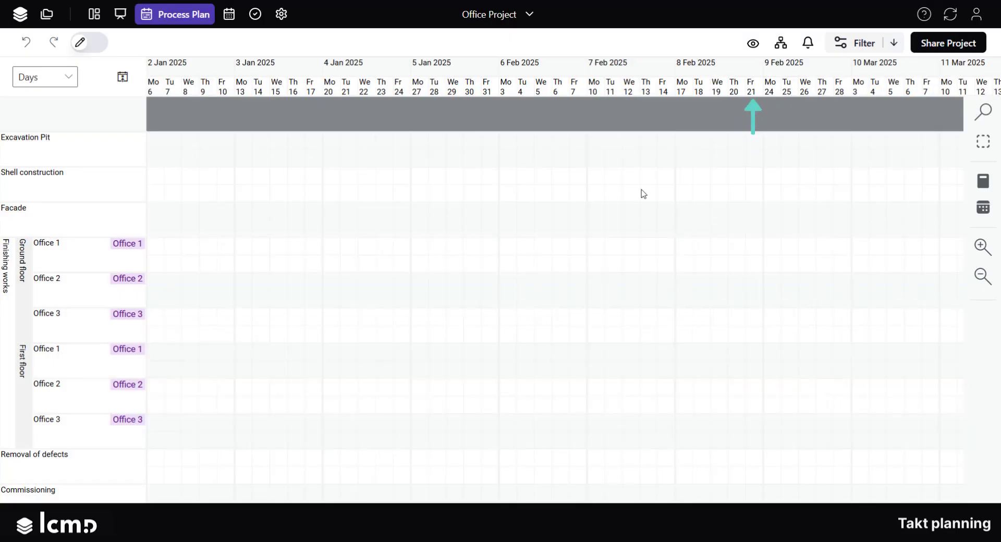
Turn on the display of area attachments and open the attachment space of the ground-floor Office 1 area
click(753, 45)
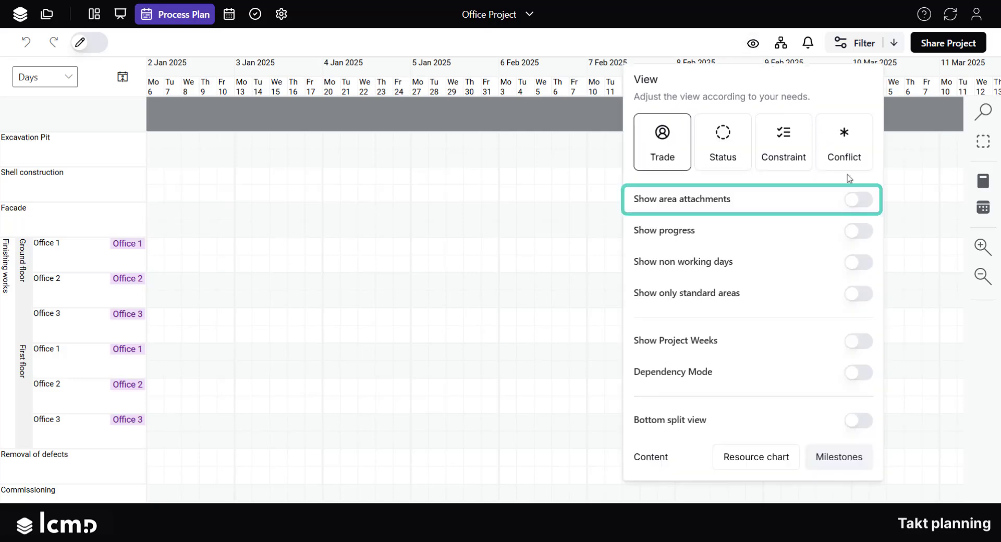
click(861, 200)
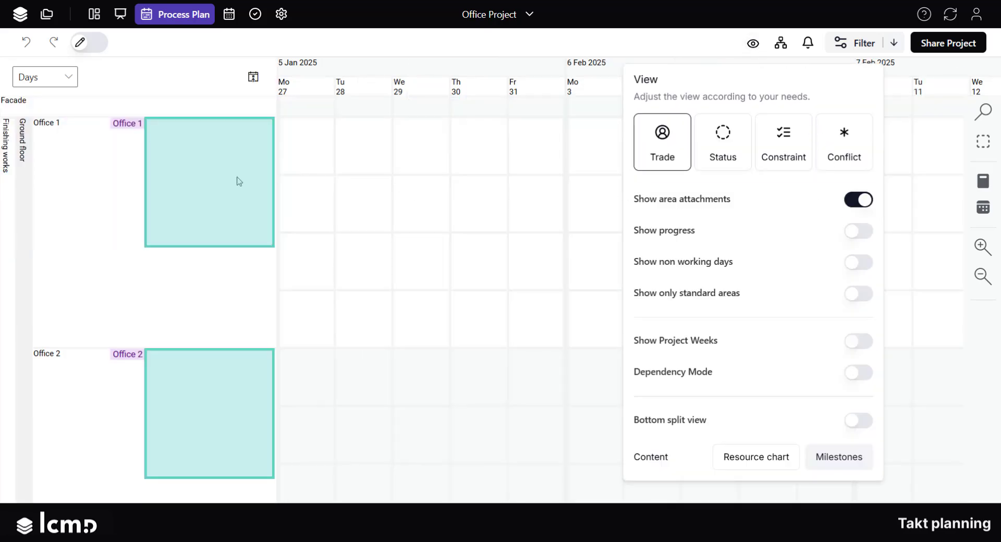
click(220, 180)
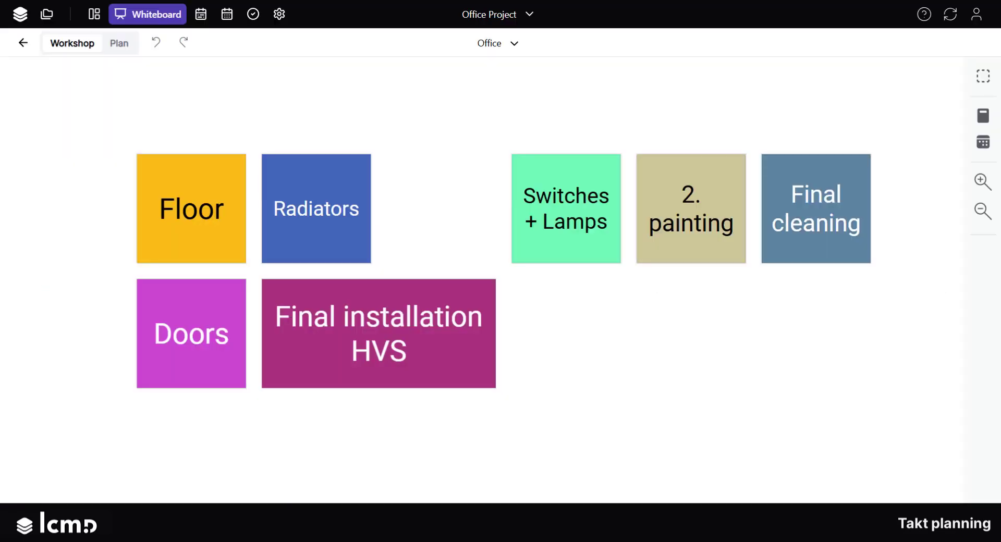
Assign the Radiators and Final installation HVS processes together to "train 3" on the whiteboard
key(ctrl)
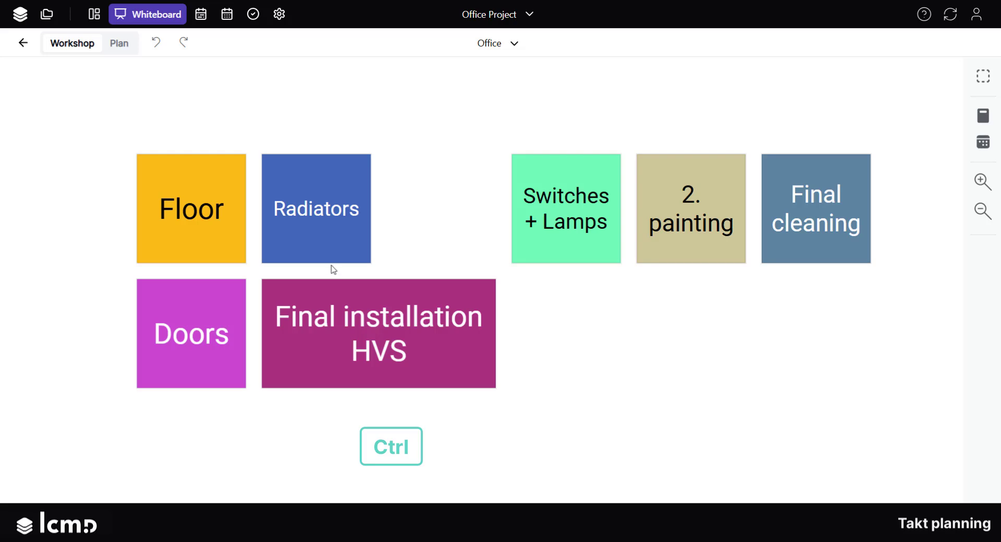
ctrl+click(320, 231)
ctrl+click(403, 355)
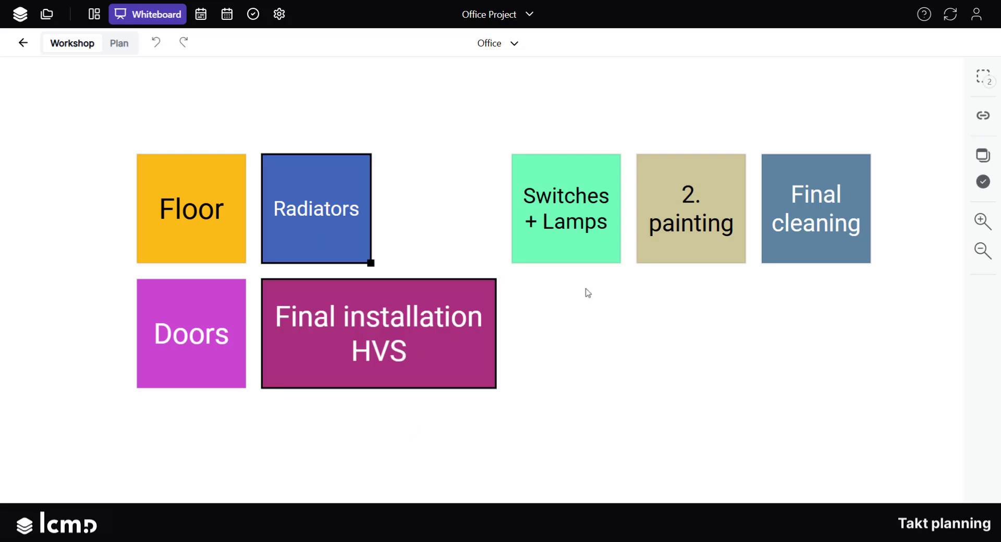
click(982, 157)
text(train 3)
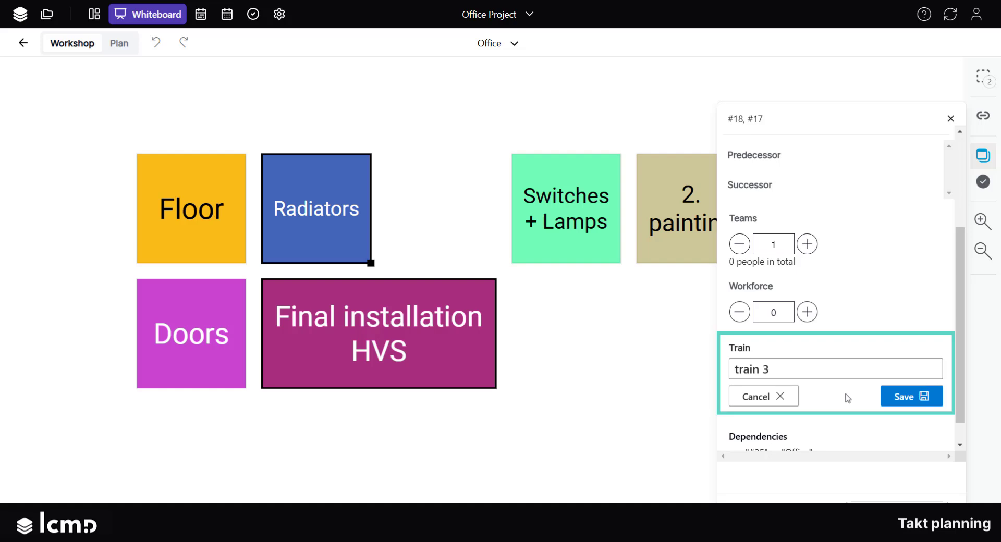
click(897, 397)
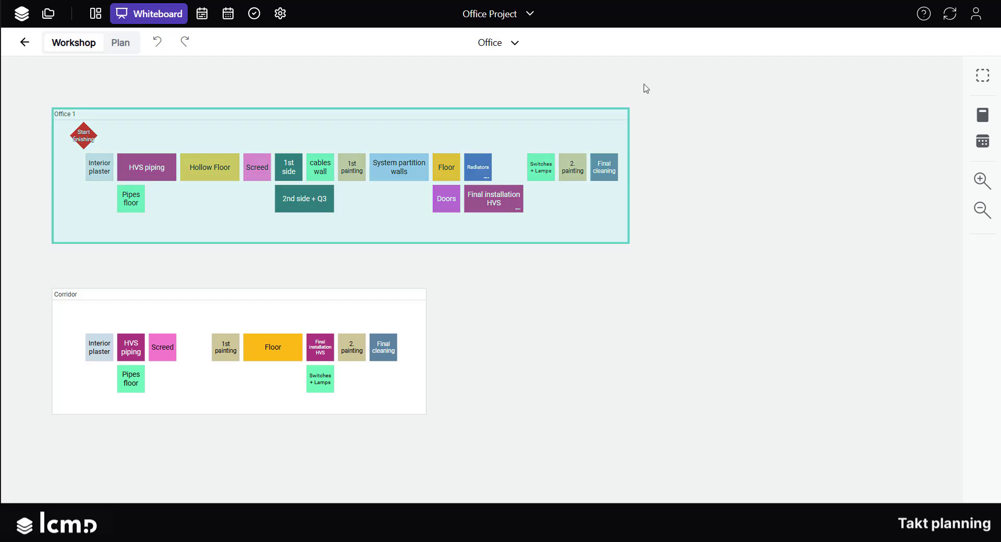
Set the start date of the Office 1 area to 11/11/2024
click(618, 115)
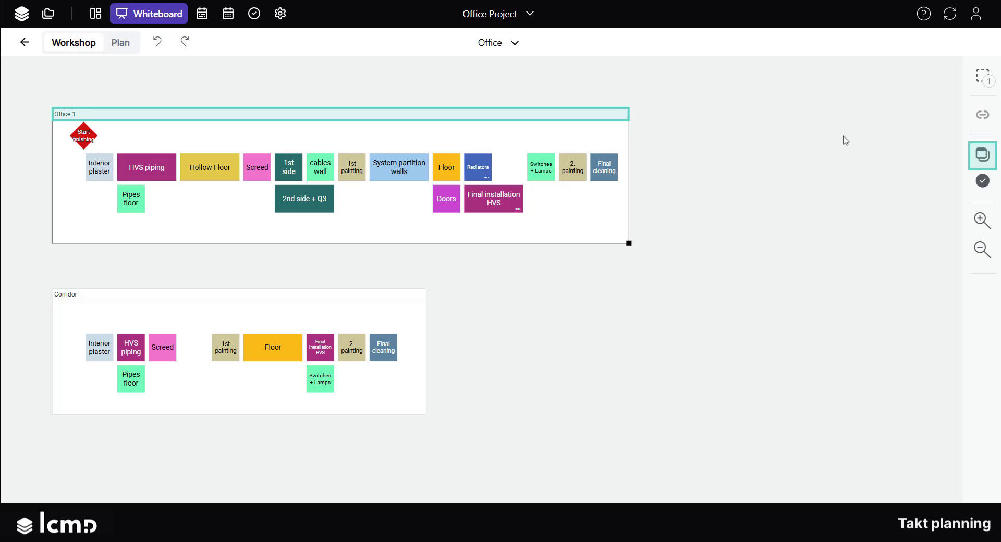
click(982, 155)
click(775, 222)
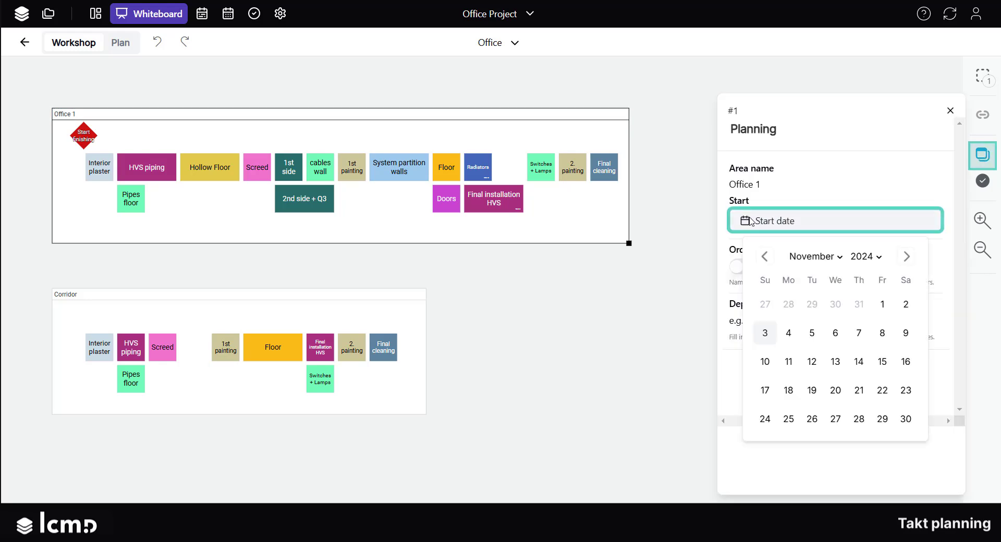
click(790, 362)
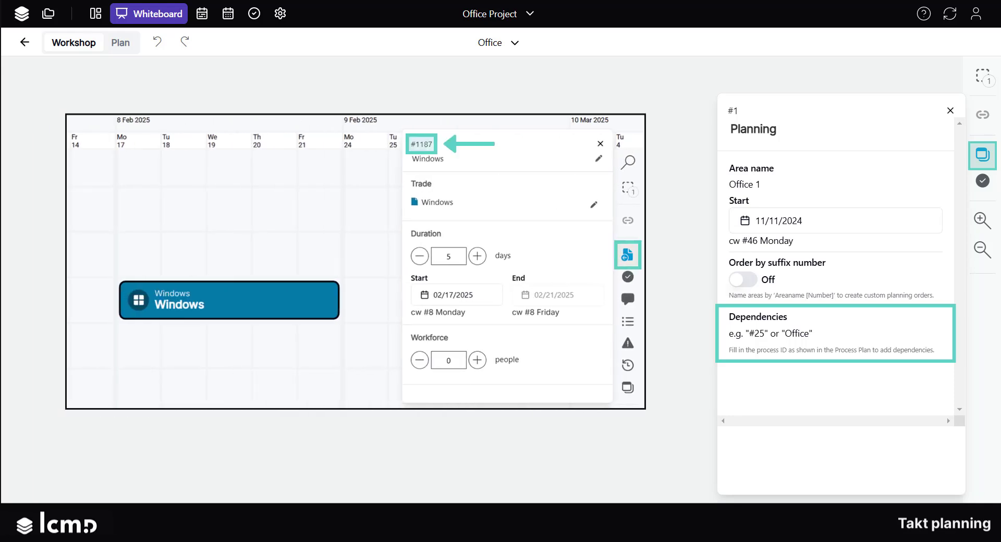
Add process #1187 as a dependency of the Office 1 area
click(835, 334)
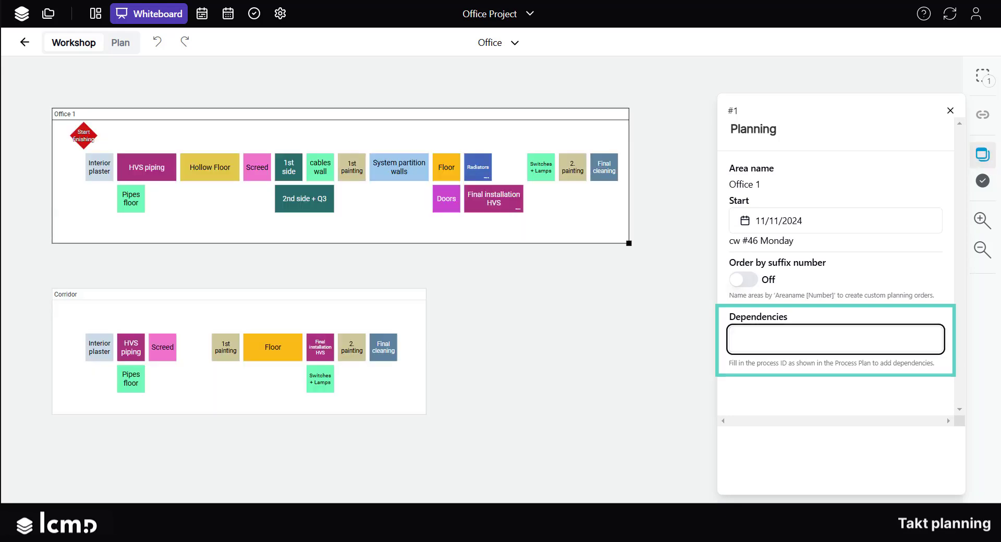
text(#1187)
key(Return)
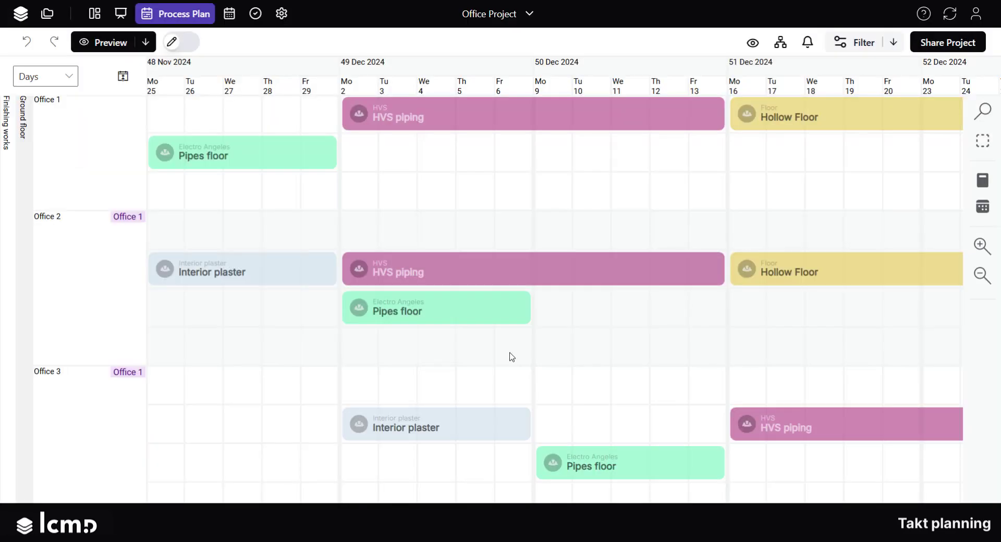
Try to move the ground-floor Office 2 Pipes floor process to the week of 9 December in the preview plan
drag(487, 315, 695, 317)
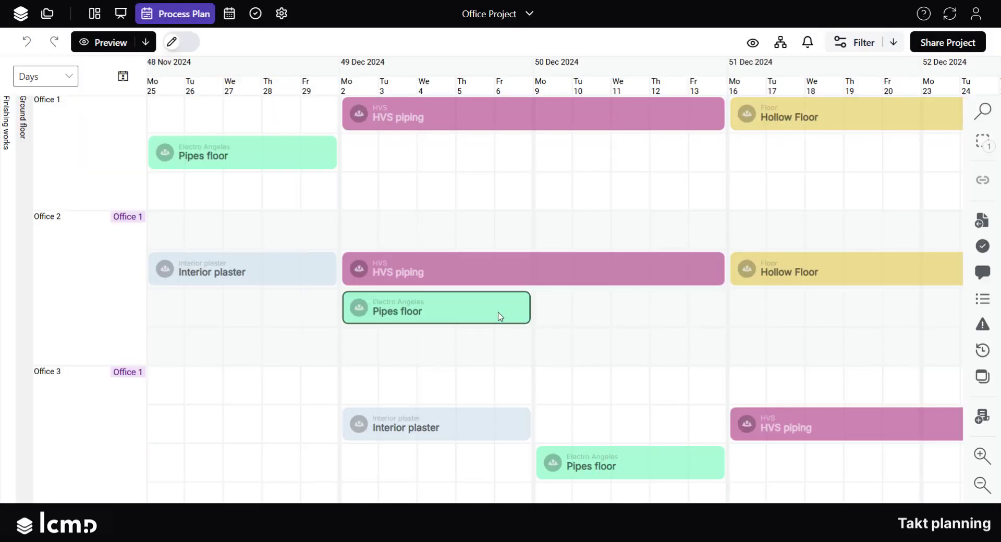
drag(499, 315, 725, 315)
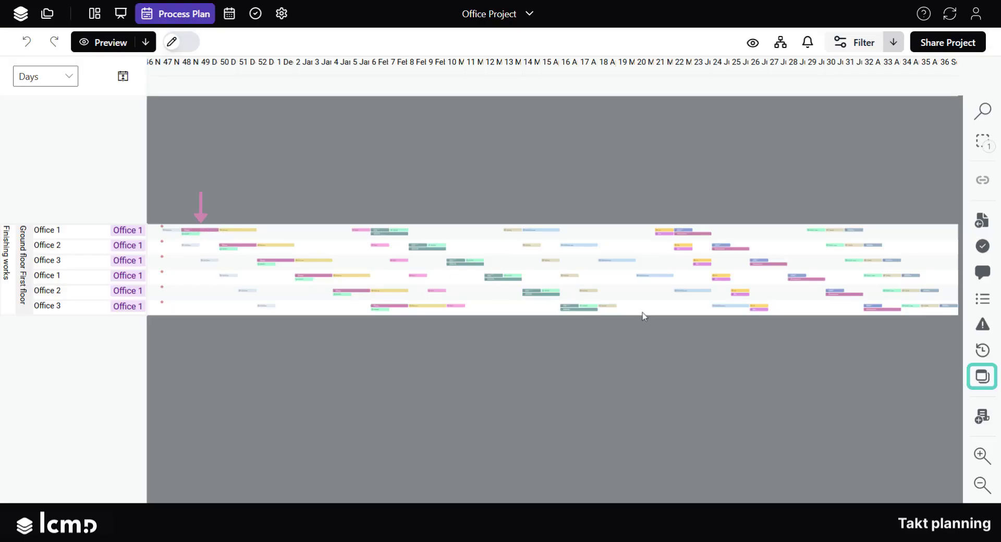
Increase the number of teams for the HVS piping process by one
click(981, 378)
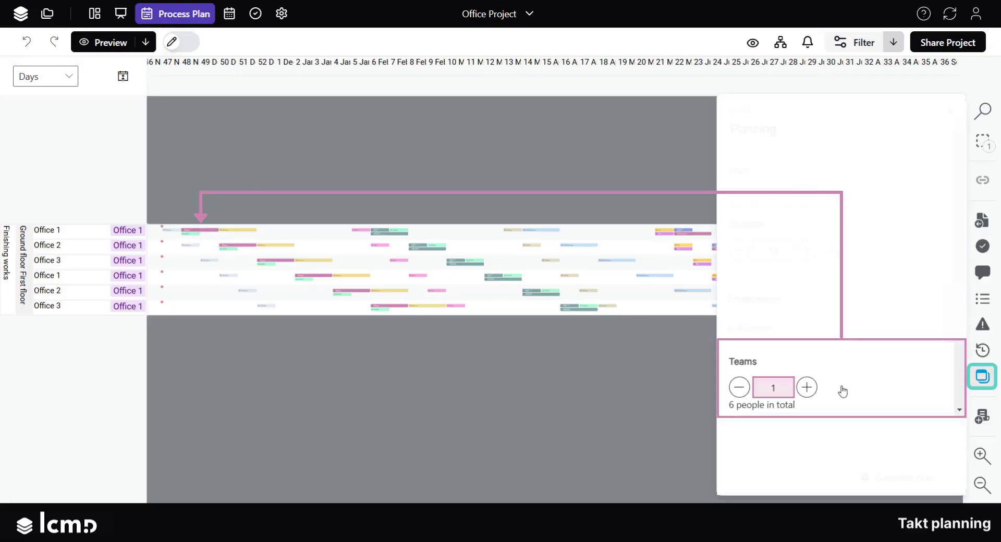
click(807, 388)
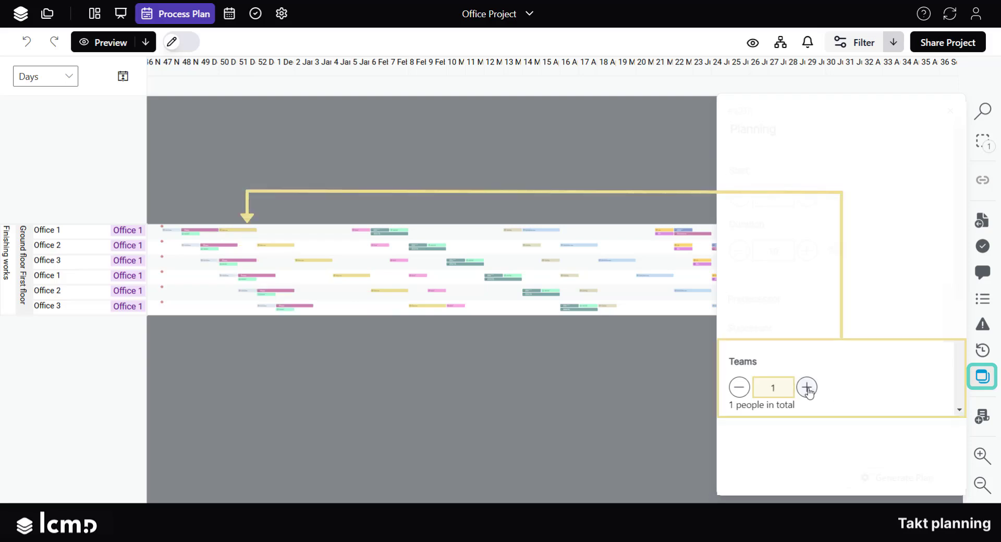
Increase the number of teams by one for the Floor, Drywall and magenta HVS processes highlighted in the preview plan
click(807, 388)
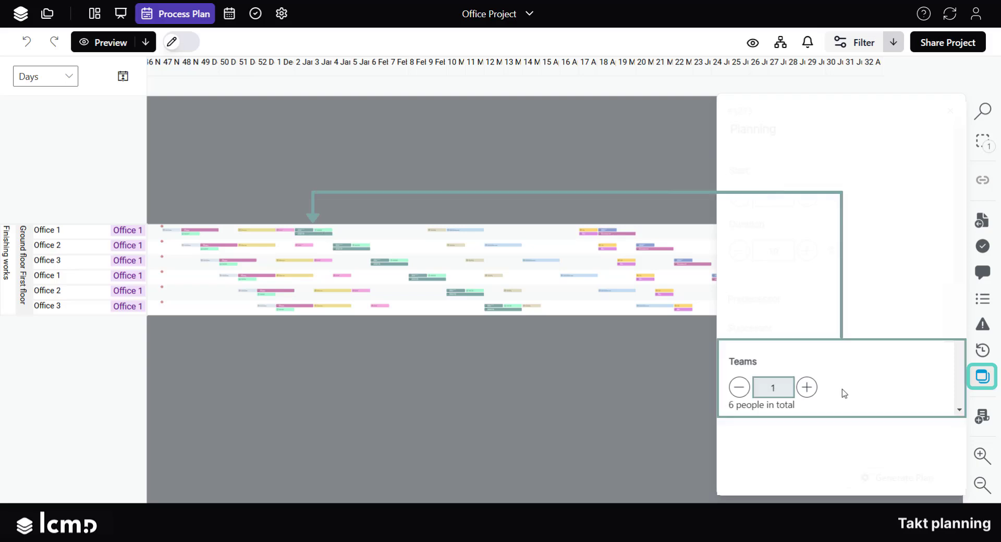
click(807, 388)
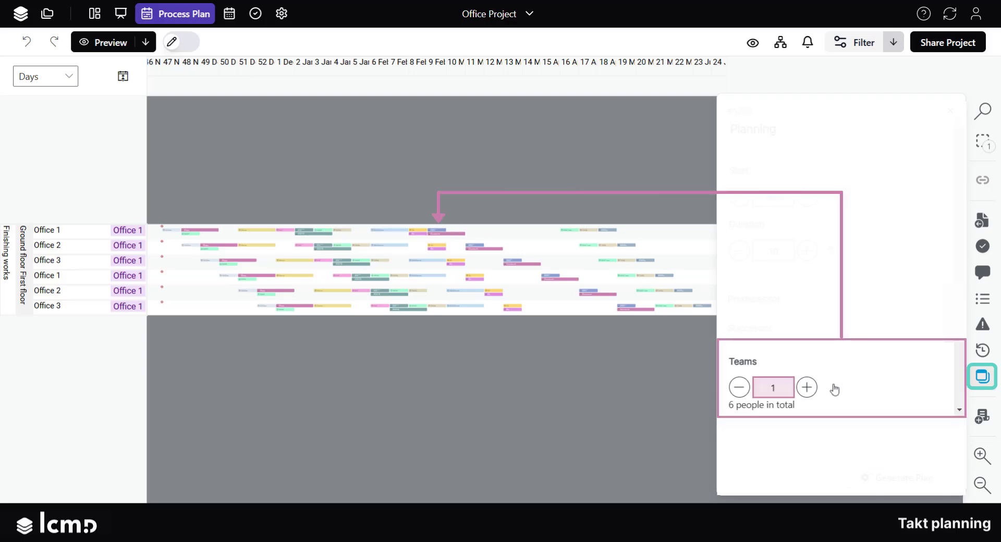
click(807, 388)
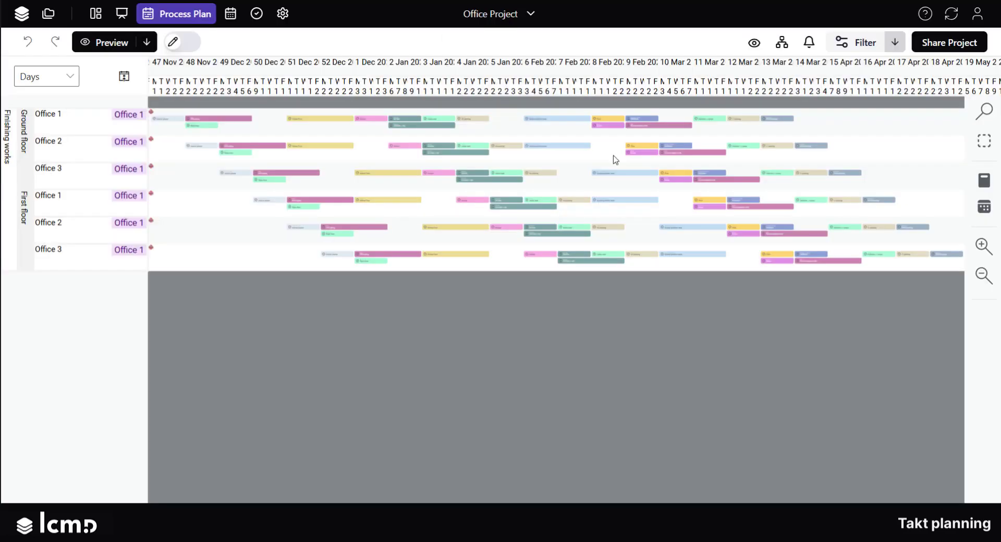
Show the resource chart in the bottom split view and open the filter options
click(754, 43)
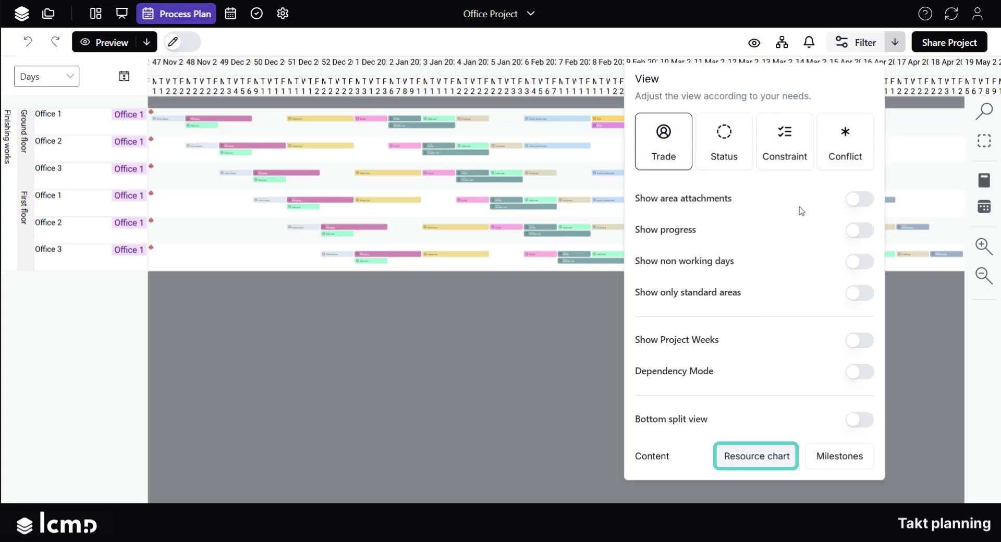
click(860, 421)
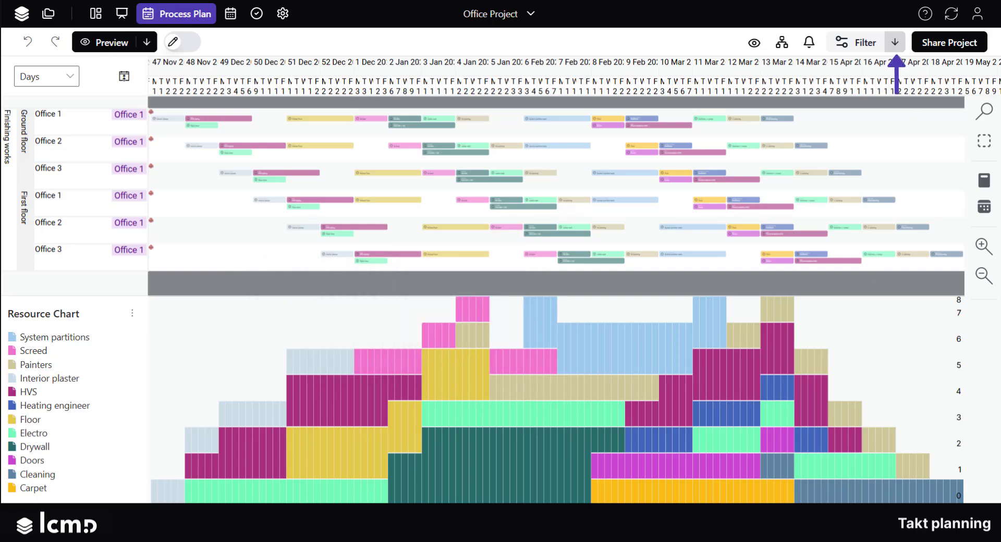
click(895, 43)
click(867, 143)
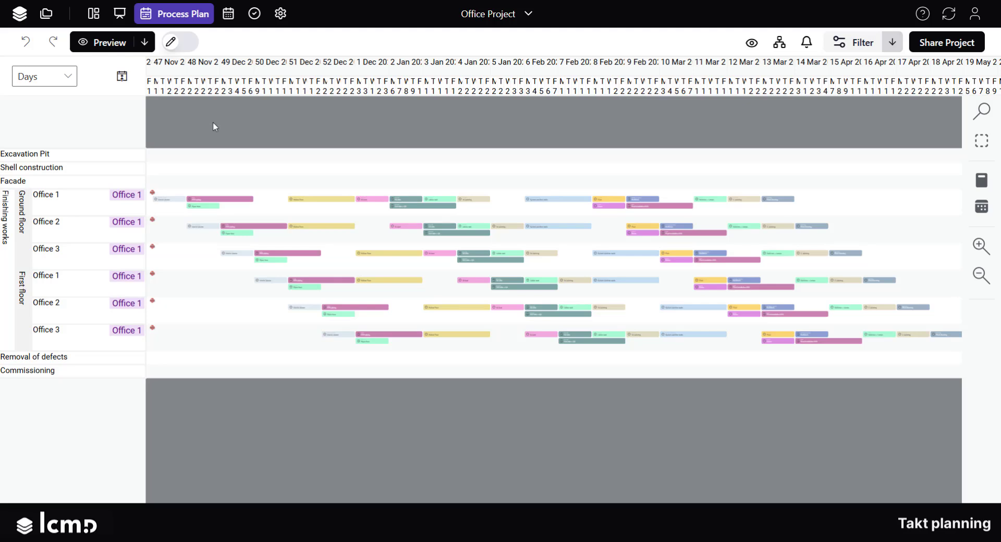
Generate the actual process plan from the preview
click(145, 44)
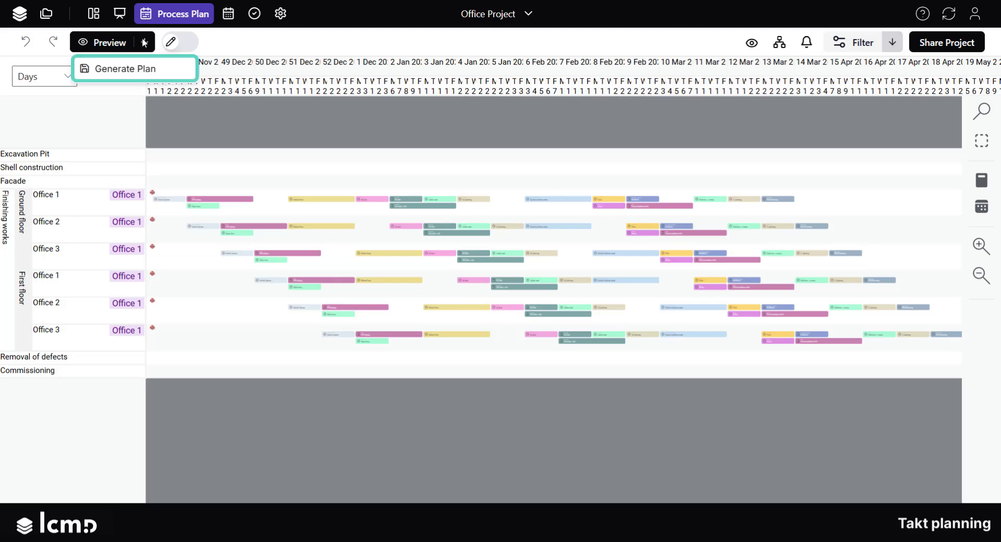
click(162, 68)
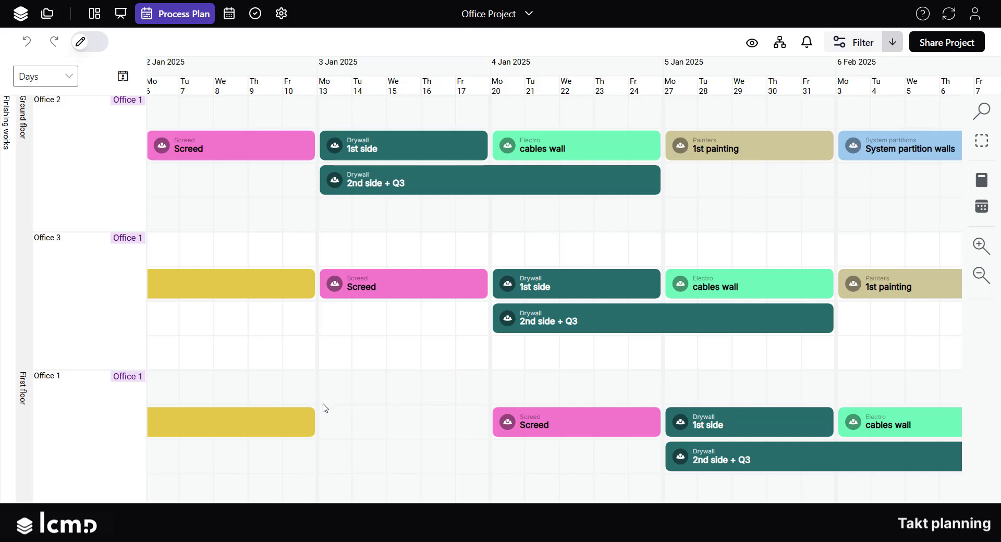
Paste the Floor process into first-floor Office 1 on 13 January 2025 and extend it to 17 January
key(ctrl+v)
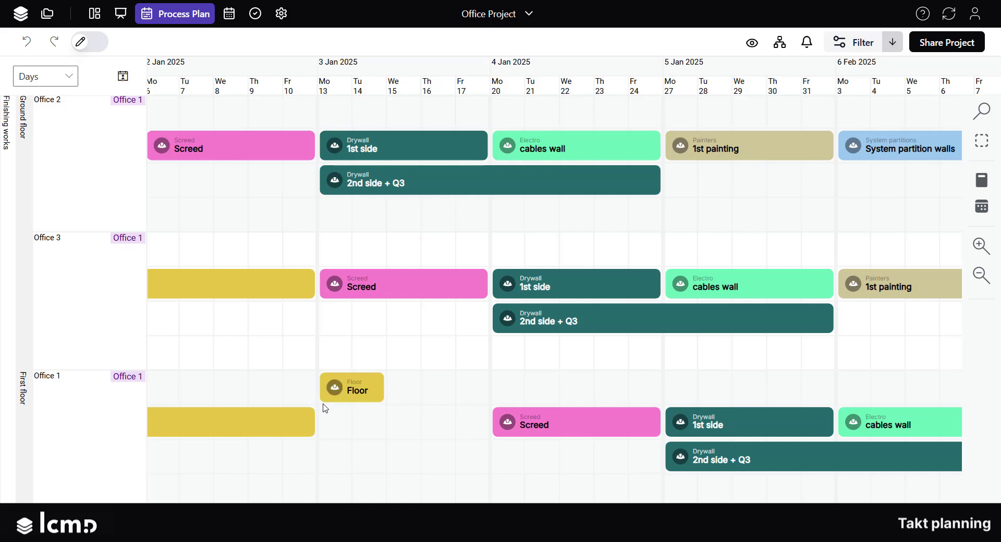
drag(382, 388, 488, 392)
Delete the Drywall 2nd side + Q3 process from ground-floor Office 3
click(568, 319)
key(Delete)
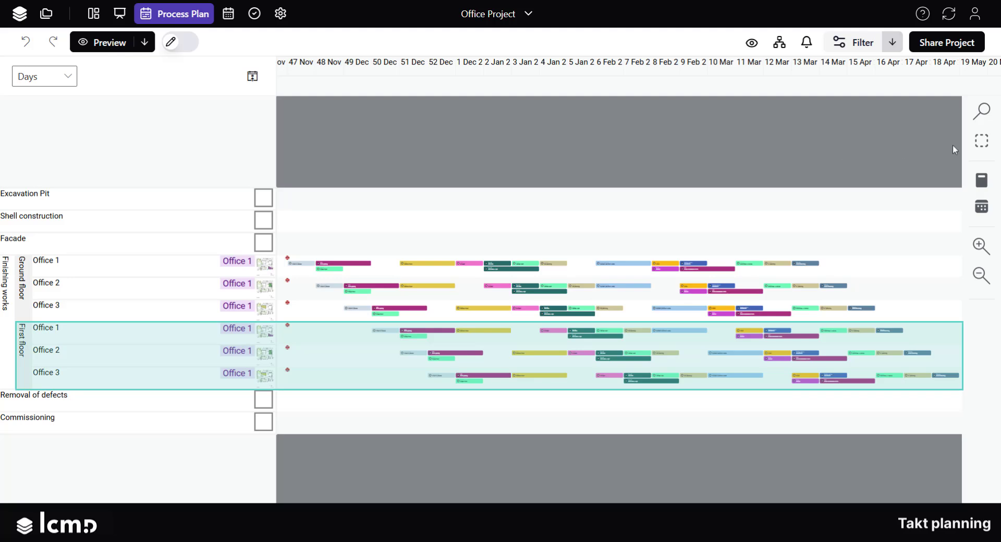
Select all processes of the three first-floor offices in the plan and delete them
click(982, 141)
drag(277, 324, 942, 399)
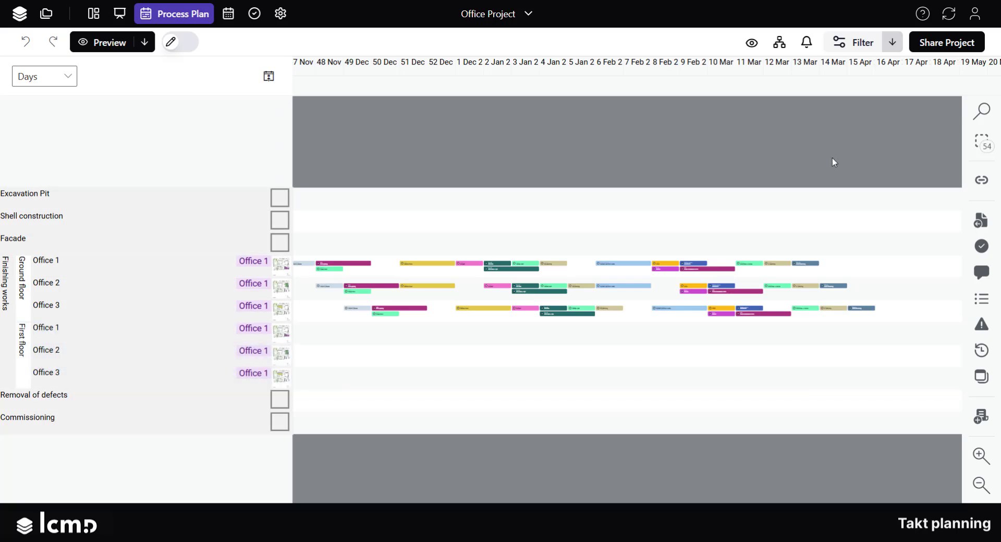
Attach the Office 2 GPA to the first-floor Office 3 area
click(779, 43)
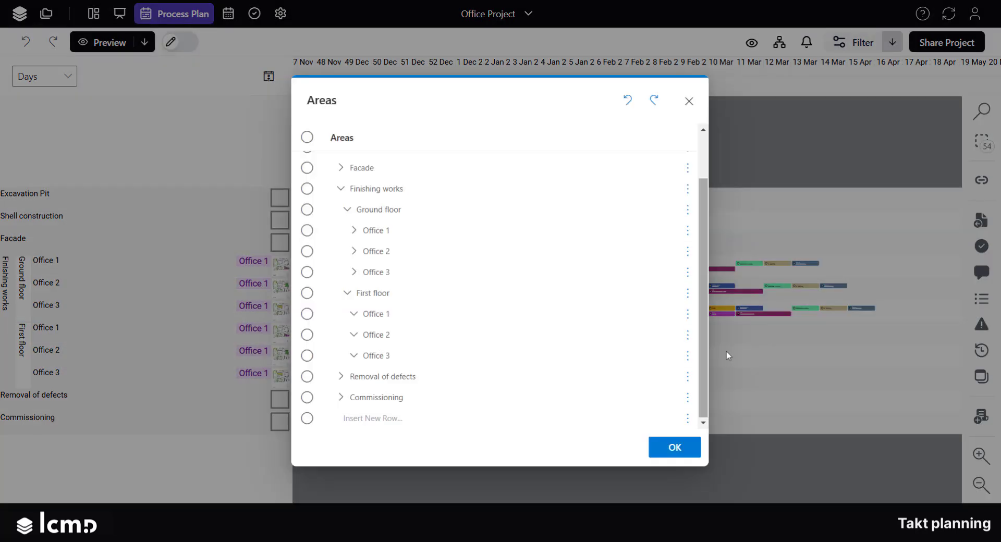
click(688, 357)
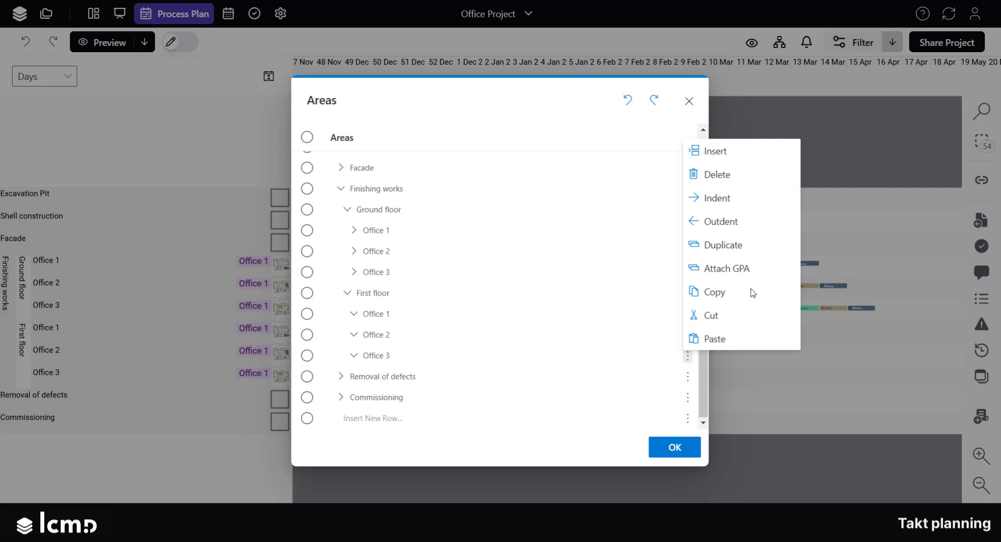
click(776, 267)
click(582, 190)
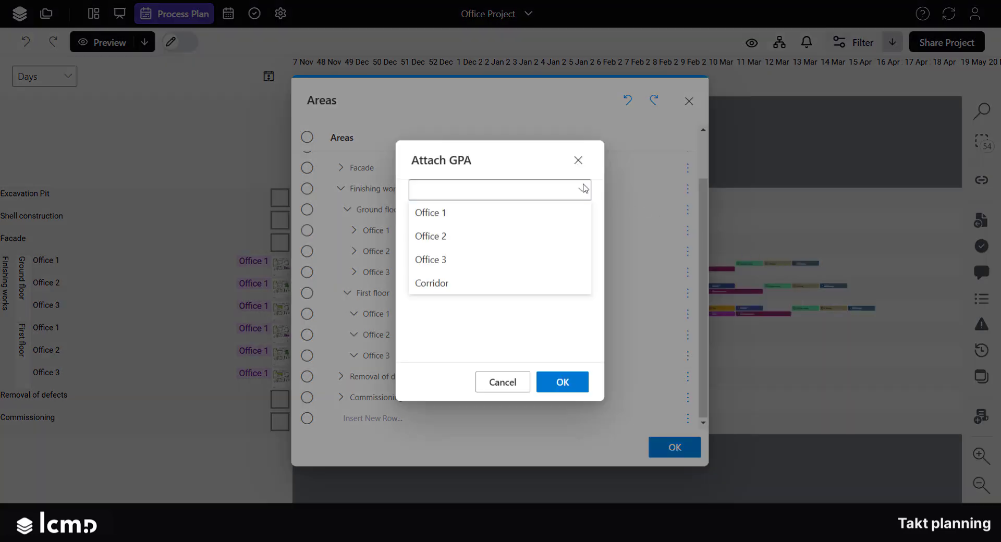
click(564, 235)
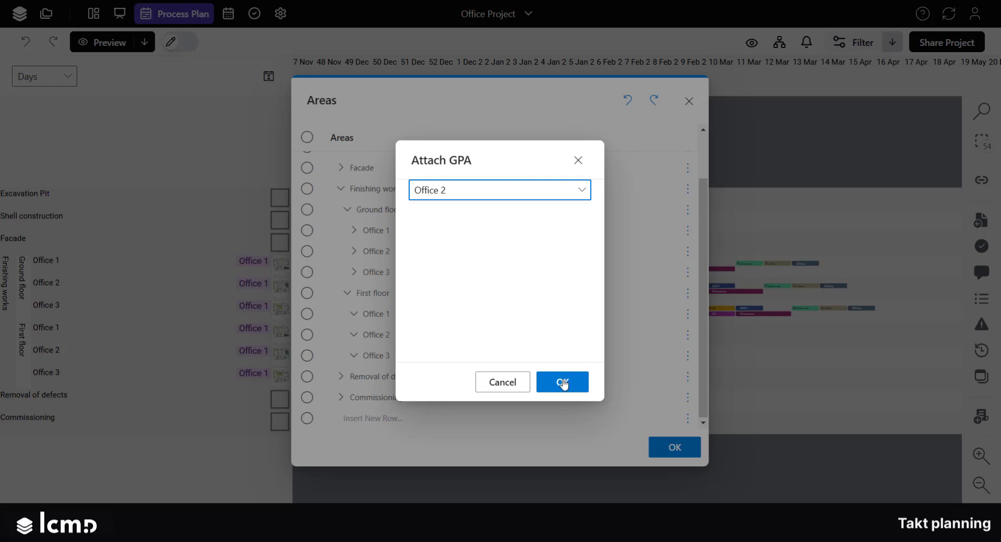
click(563, 382)
Insert a Second floor area above Removal of defects and attach the Office 3 GPA to it
click(688, 380)
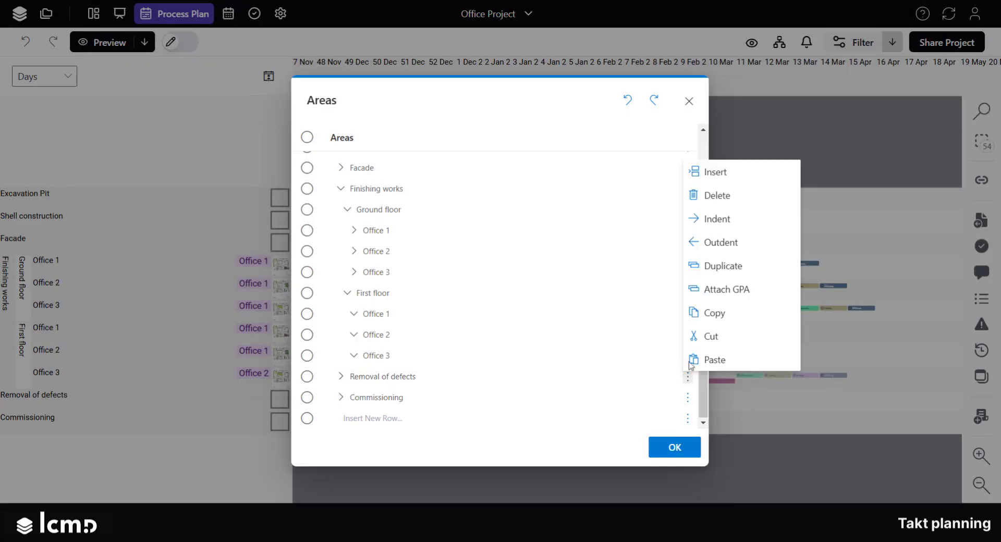
click(756, 178)
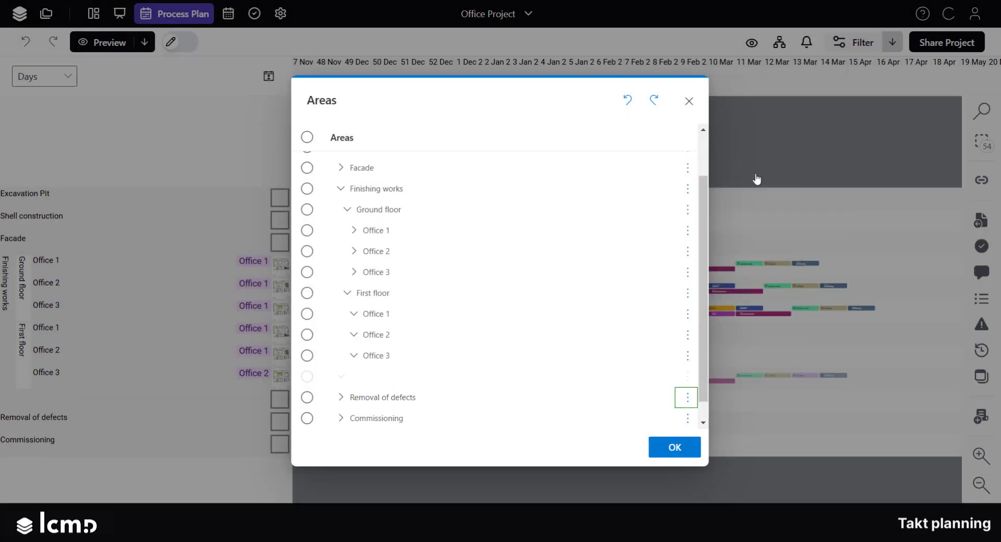
click(688, 376)
click(761, 291)
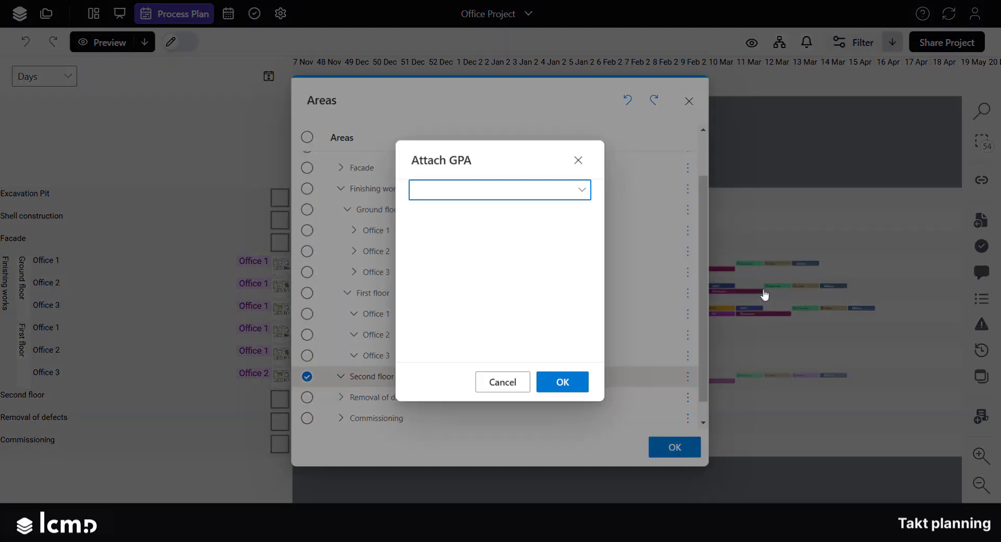
click(583, 192)
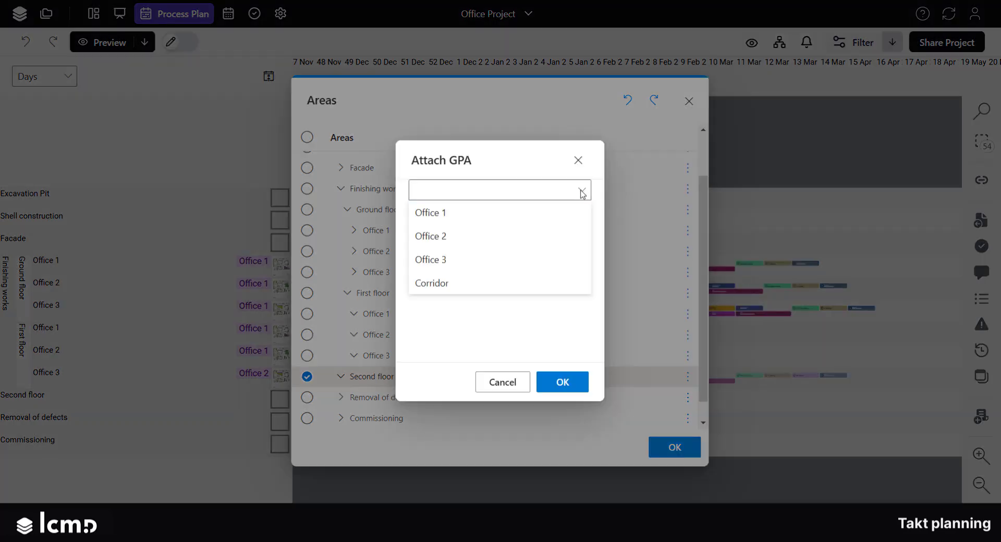
click(553, 261)
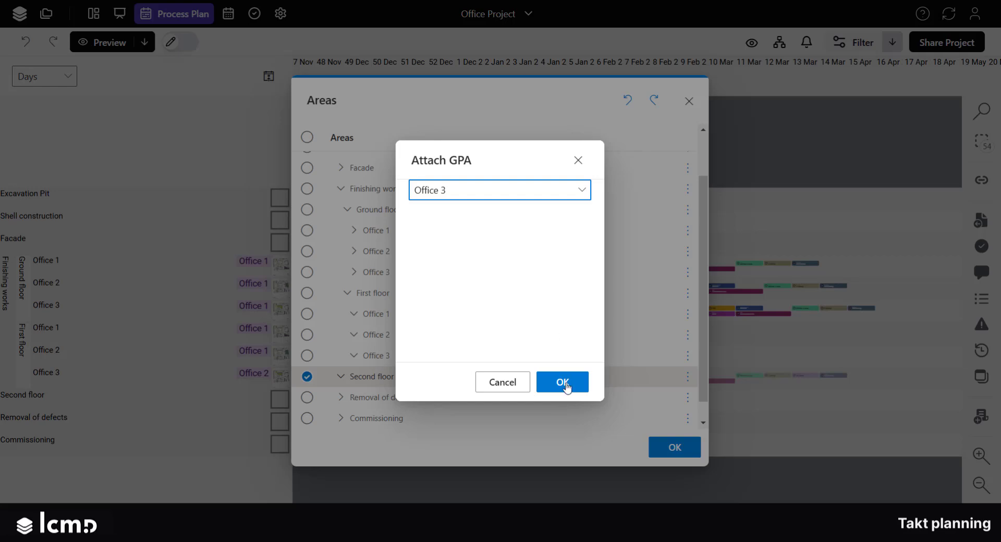
click(567, 384)
click(669, 452)
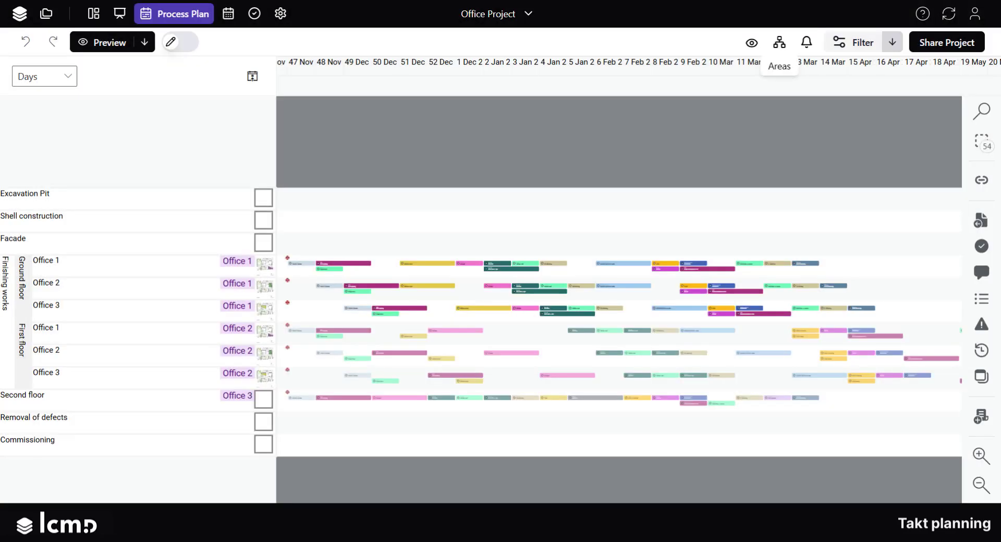